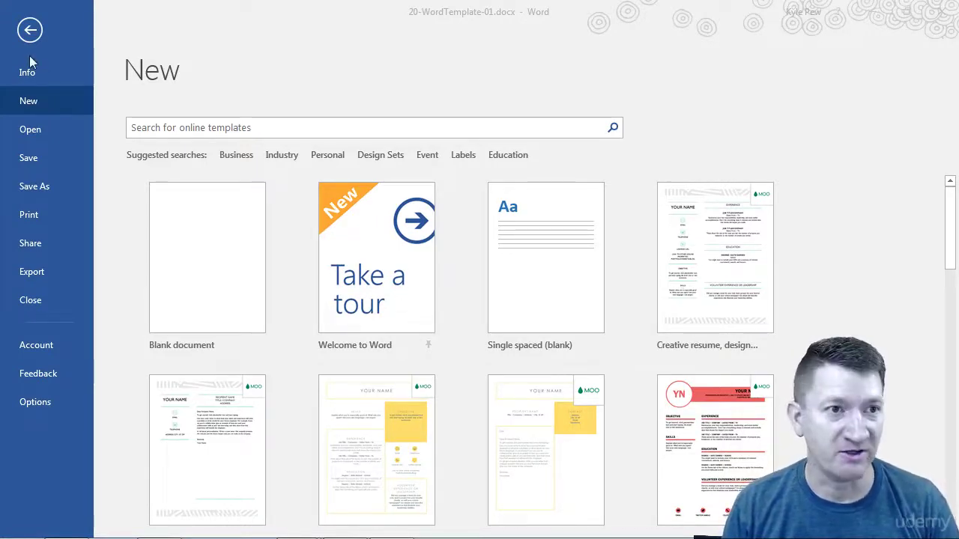
Browse the gallery of templates available for creating a new document
click(30, 31)
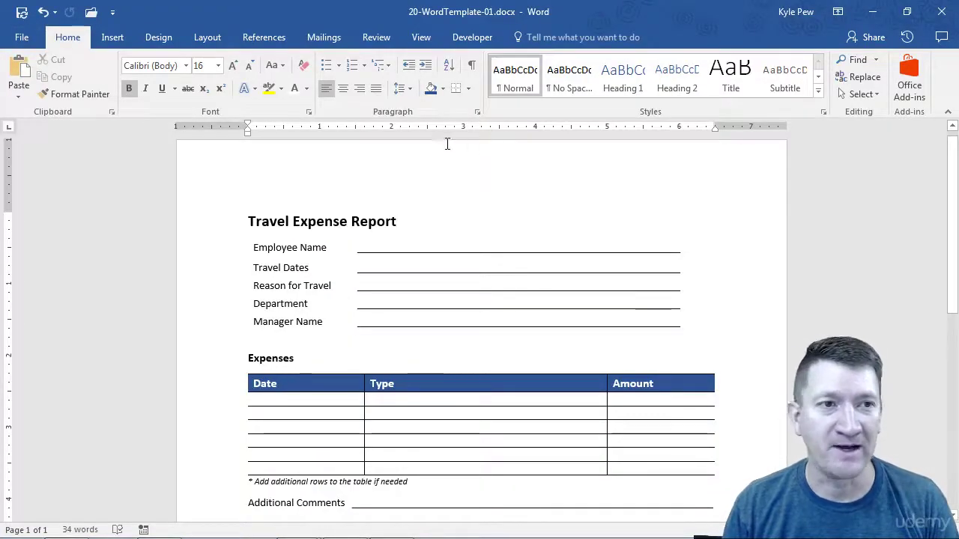
click(21, 37)
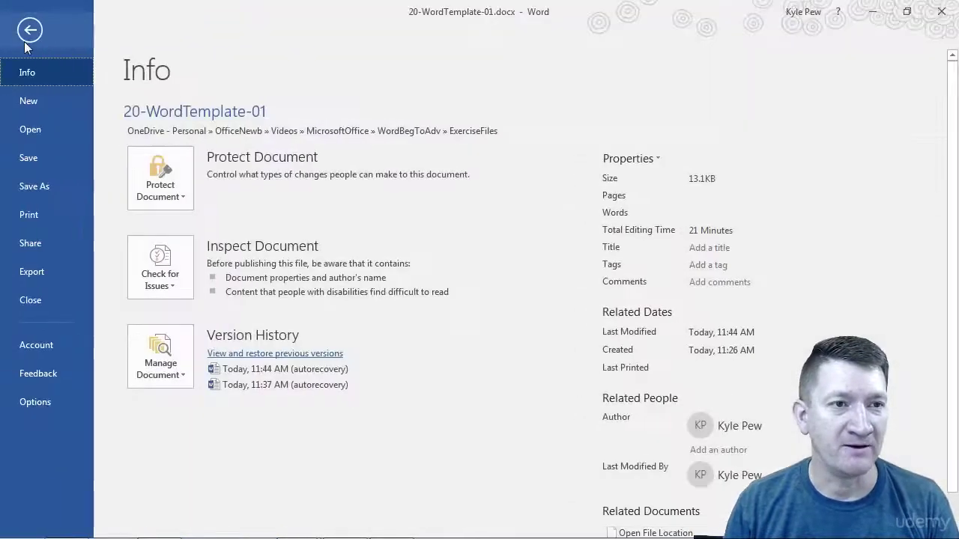
click(25, 101)
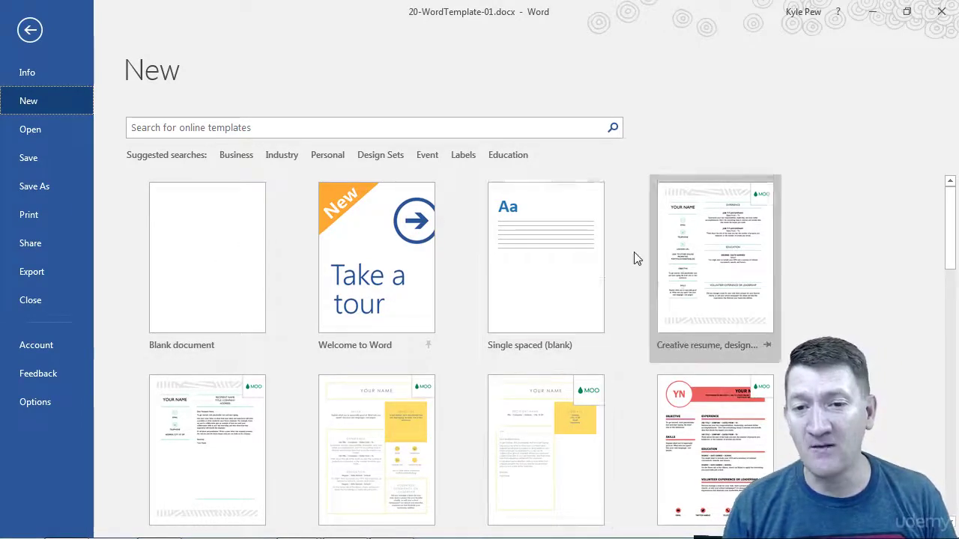
scroll(634, 257, down, 3)
scroll(633, 257, down, 2)
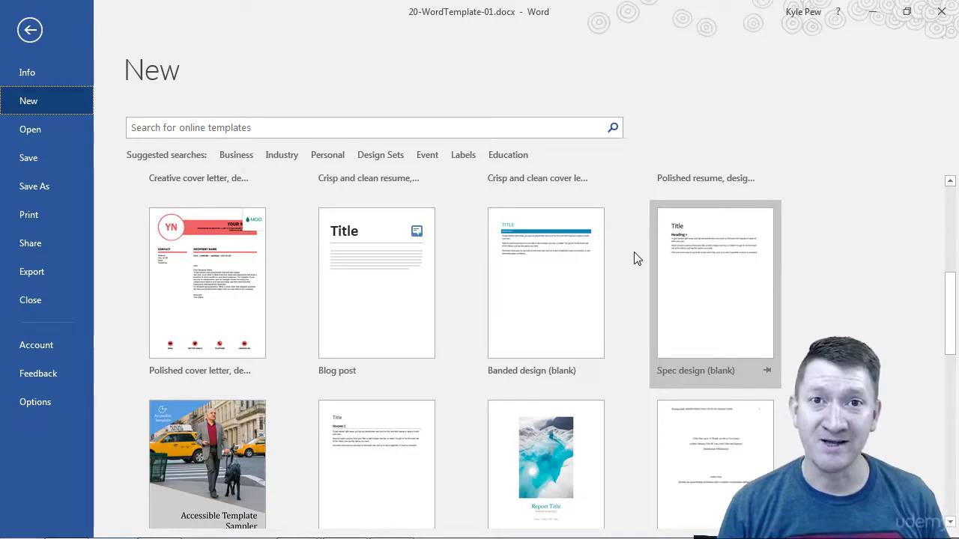
scroll(480, 375, up, 5)
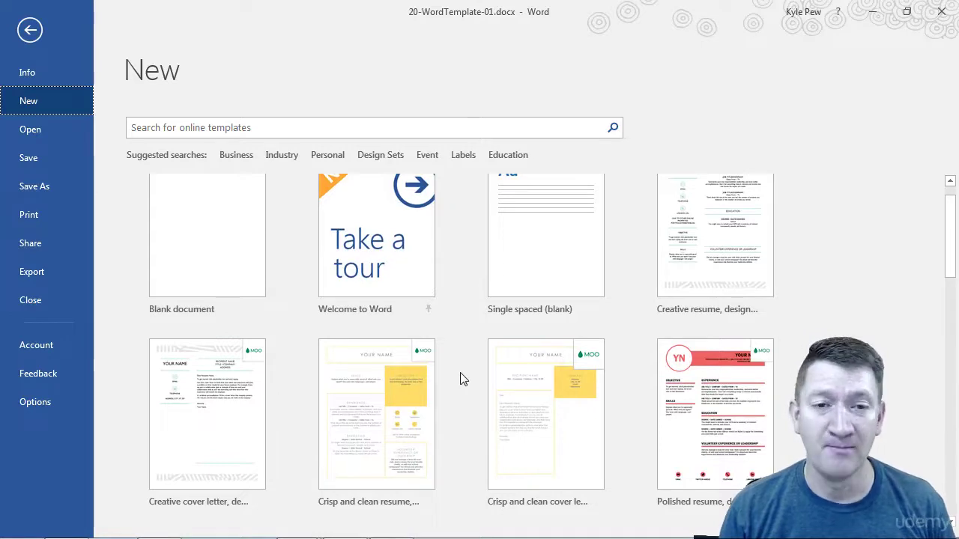
scroll(463, 380, up, 1)
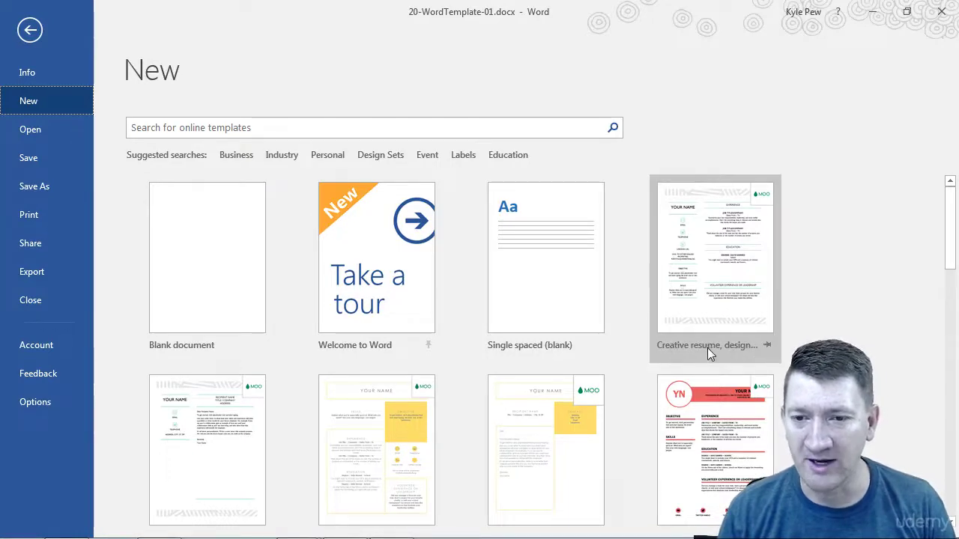
scroll(413, 400, down, 2)
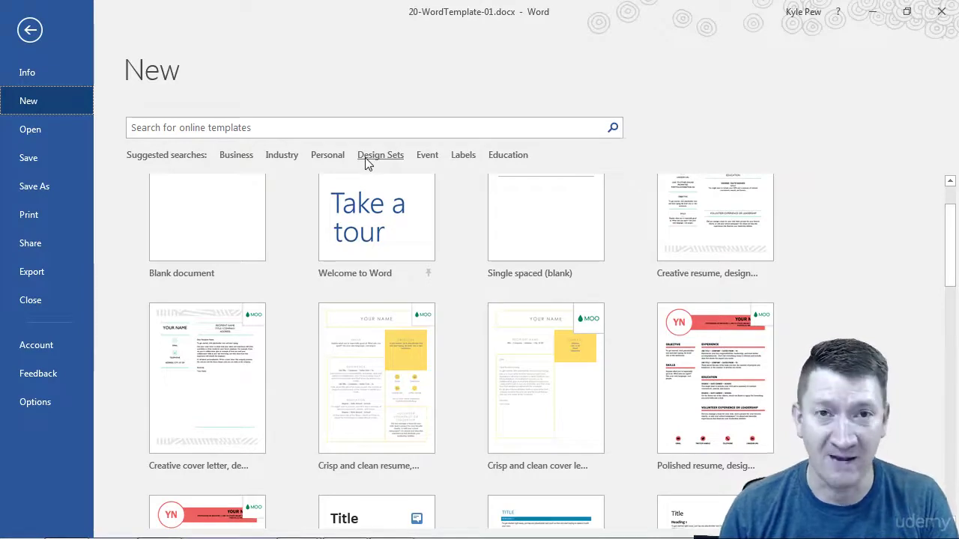
Create a document from the Business letterhead stationery (Simple design) template in the Business category
click(233, 156)
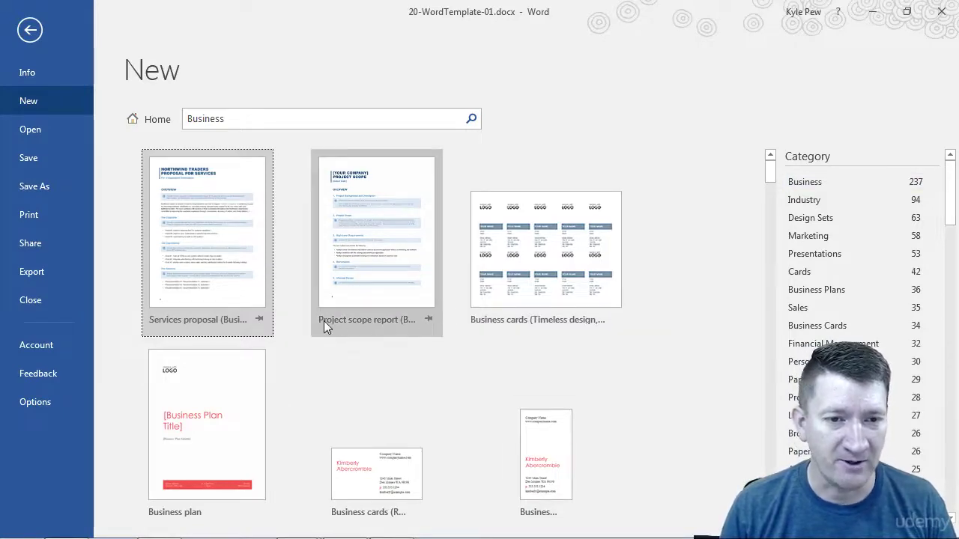
scroll(371, 321, down, 3)
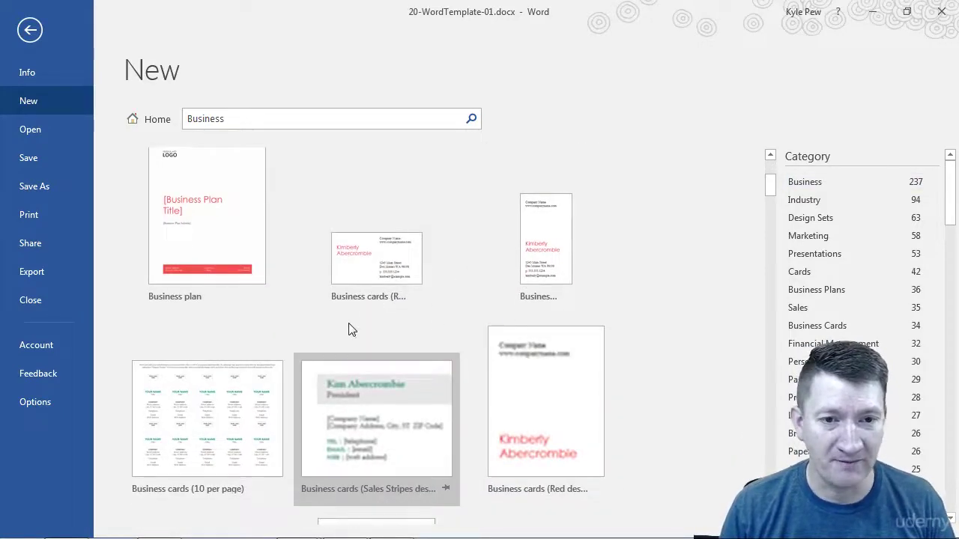
scroll(452, 325, down, 8)
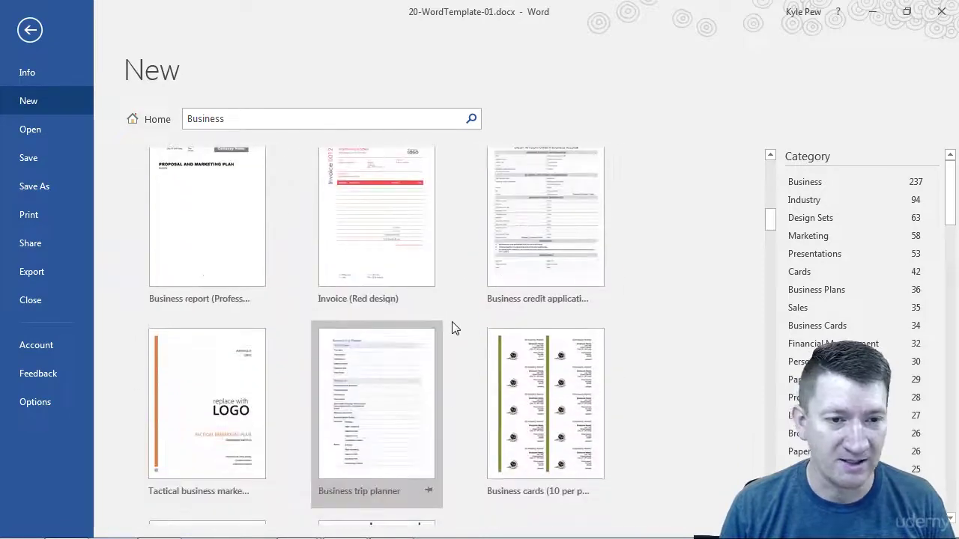
scroll(452, 327, down, 10)
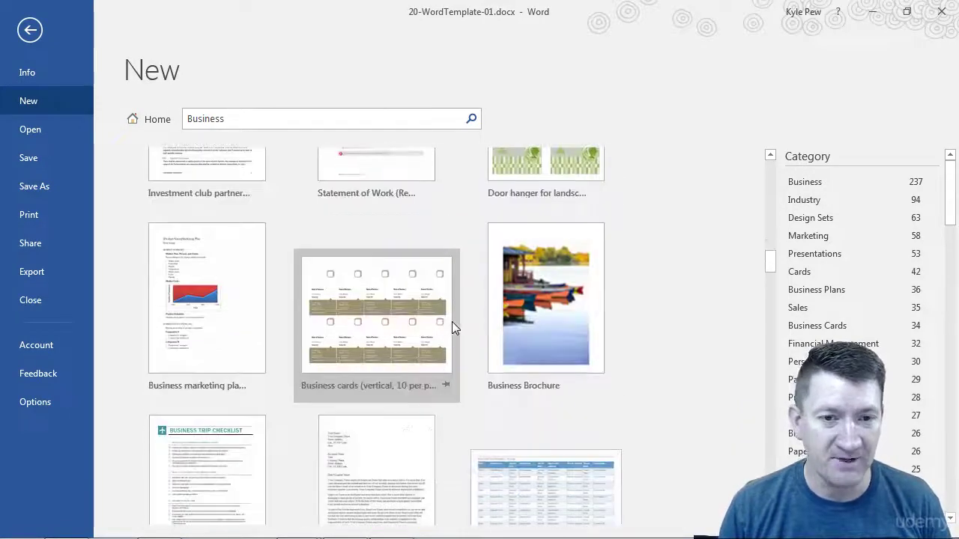
scroll(451, 328, down, 5)
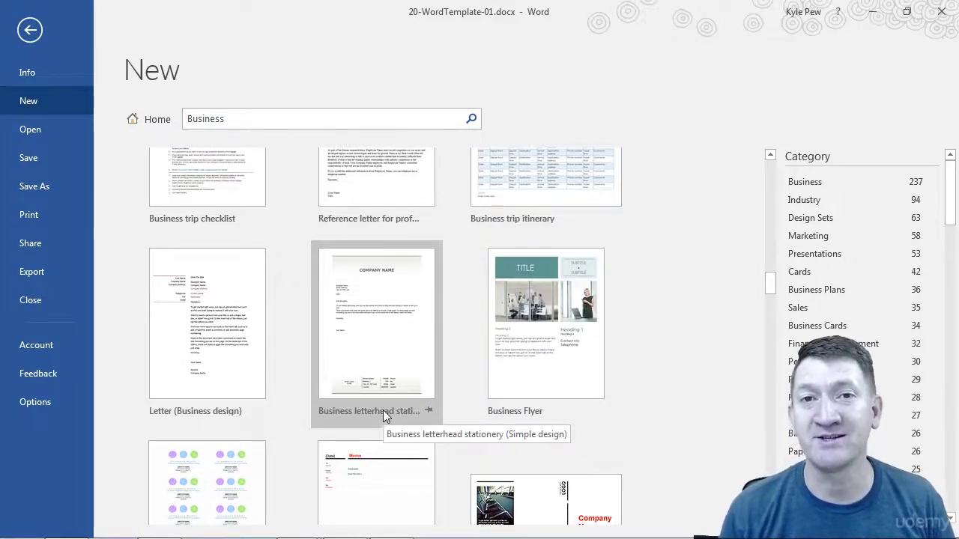
click(384, 348)
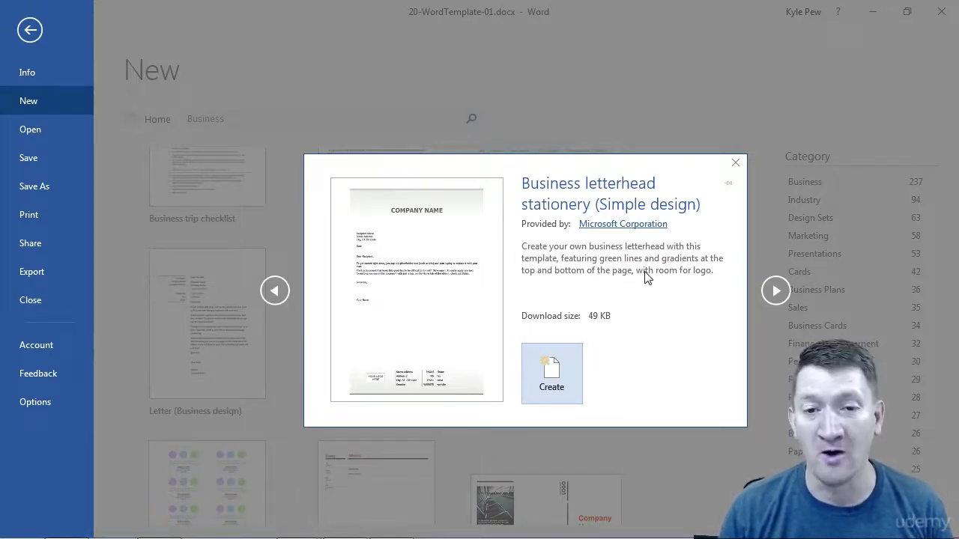
click(545, 376)
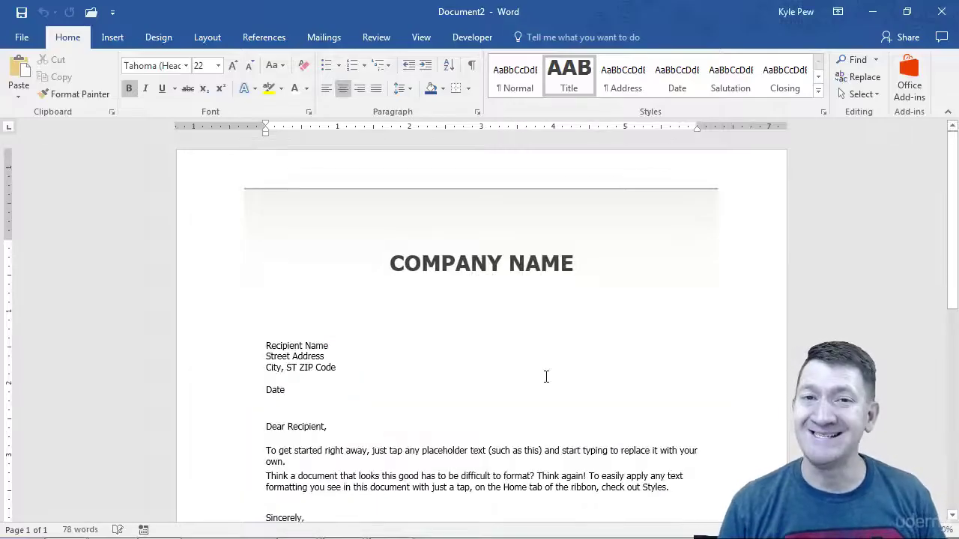
Replace the letterhead's company name placeholder with OFFICE NEWB
scroll(471, 309, down, 5)
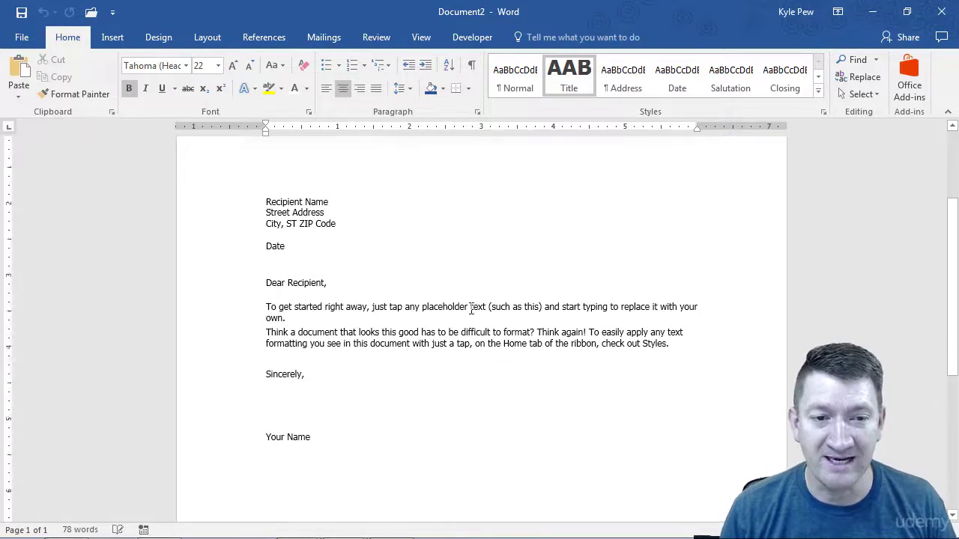
scroll(471, 308, up, 6)
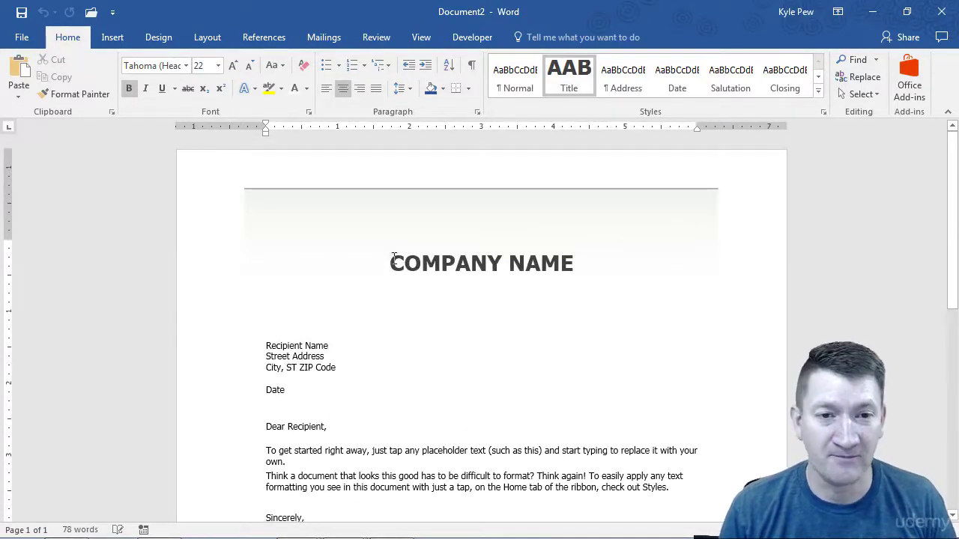
click(569, 264)
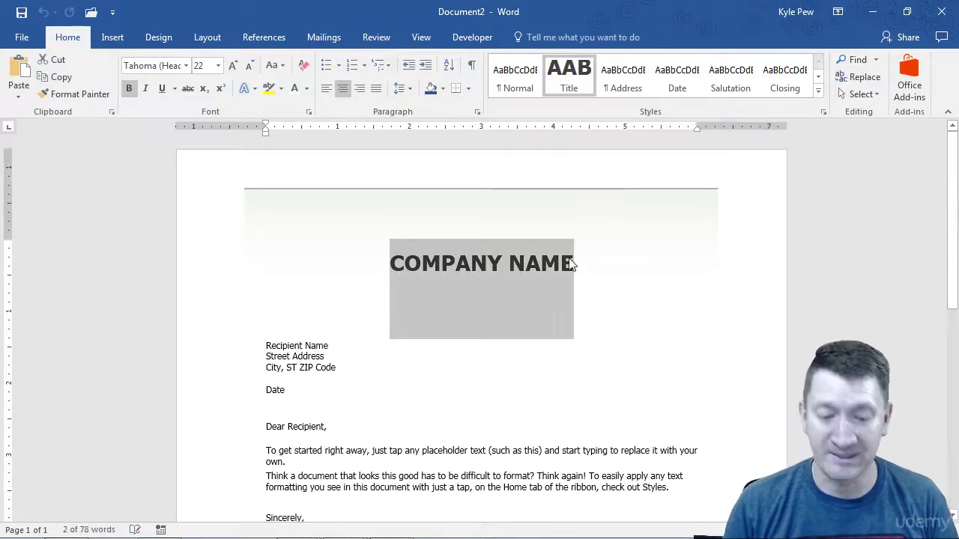
text(OFFICE NEWB)
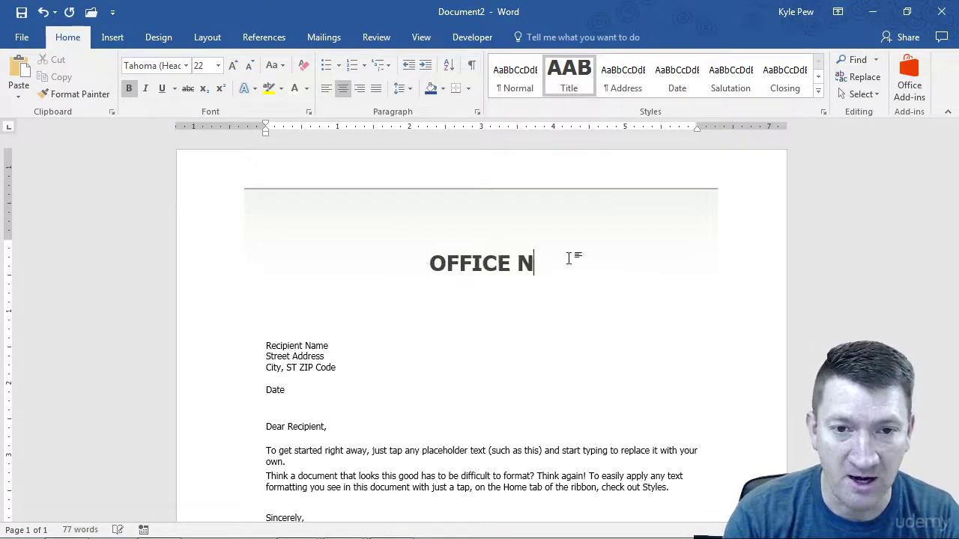
Replace the recipient block placeholder with the recipient's full name and street address on separate lines
click(327, 350)
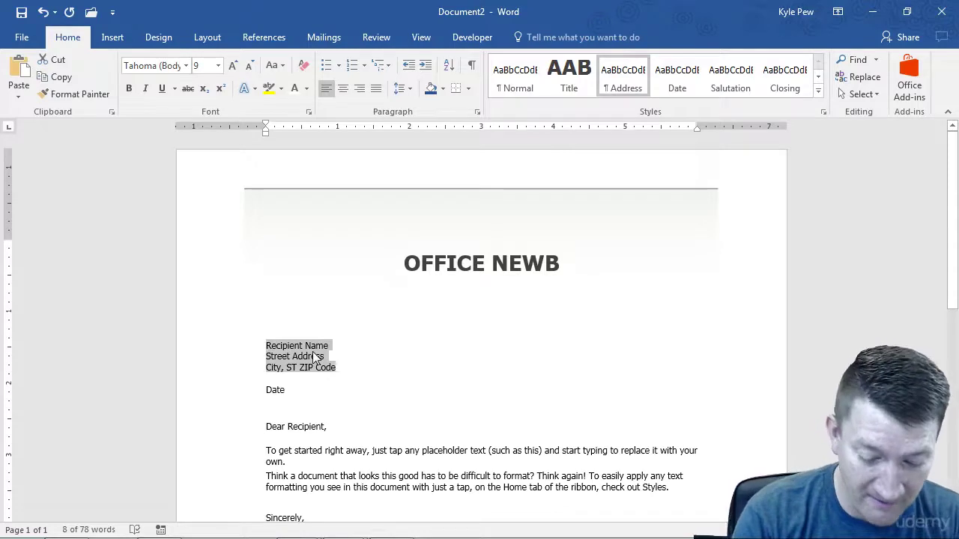
text(Kyle Pew)
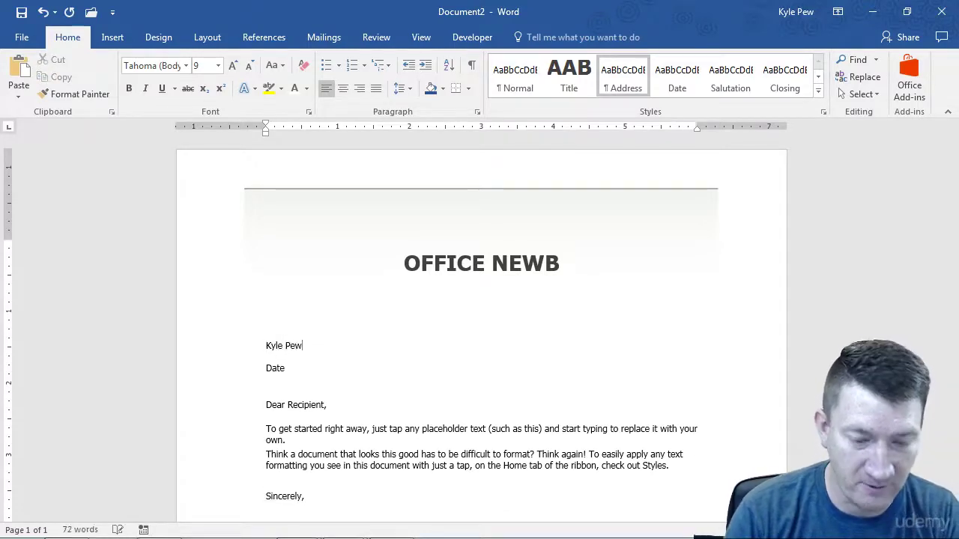
key(Return)
text(12)
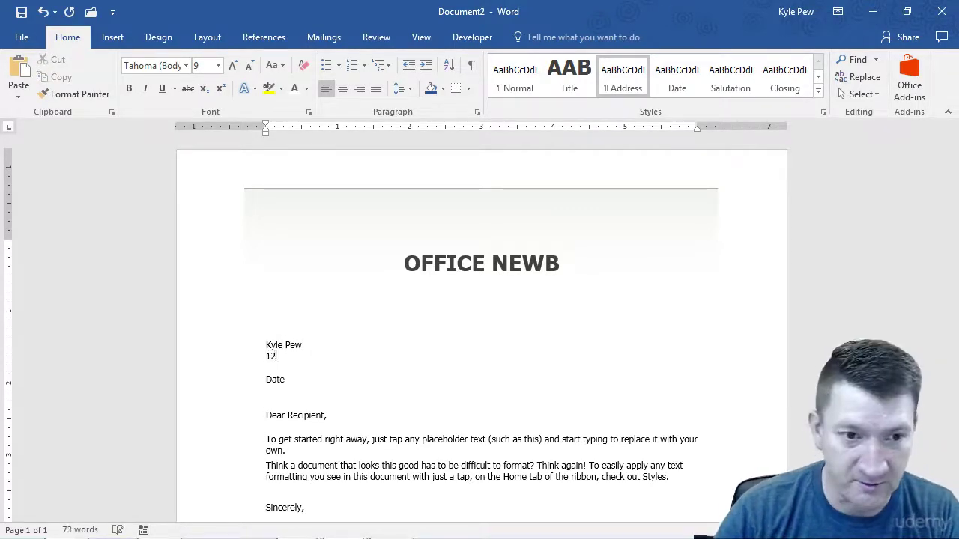
text(34 Pine Street)
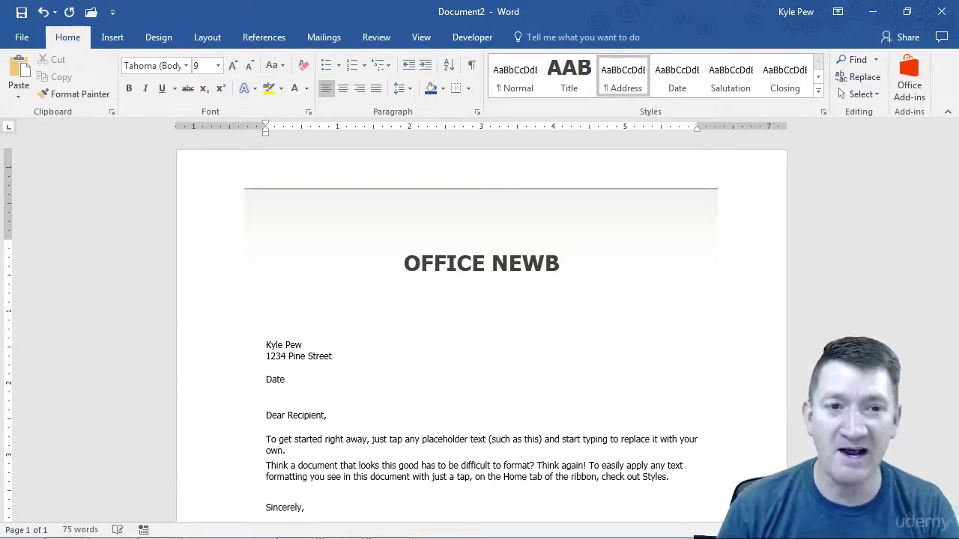
Set the letter's date to 09/12/2017 and fill in the recipient's first name in the salutation
click(277, 382)
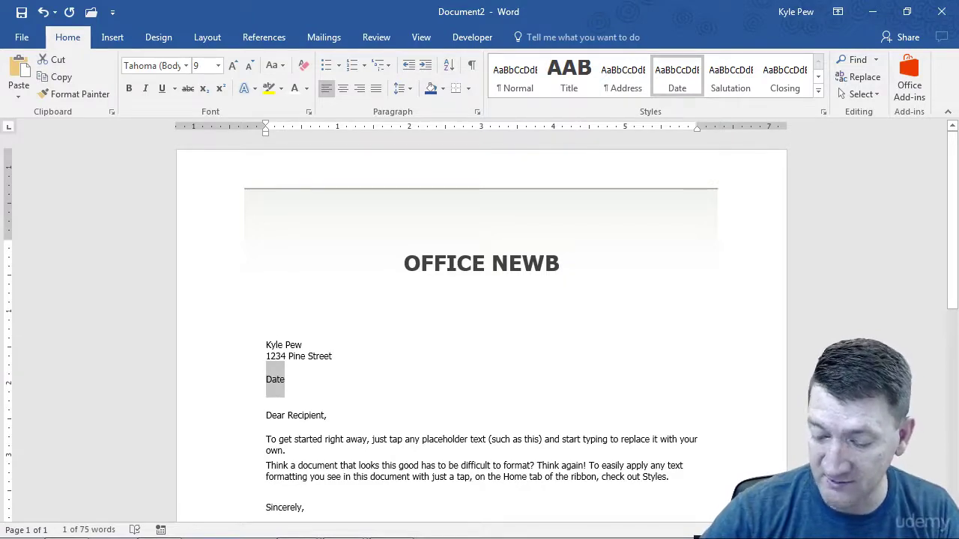
text(09/12)
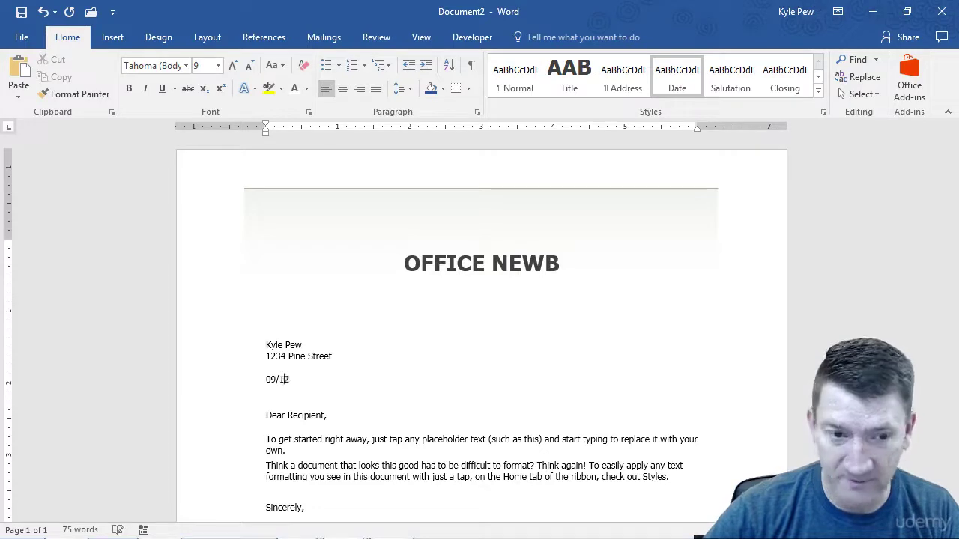
text(/2017)
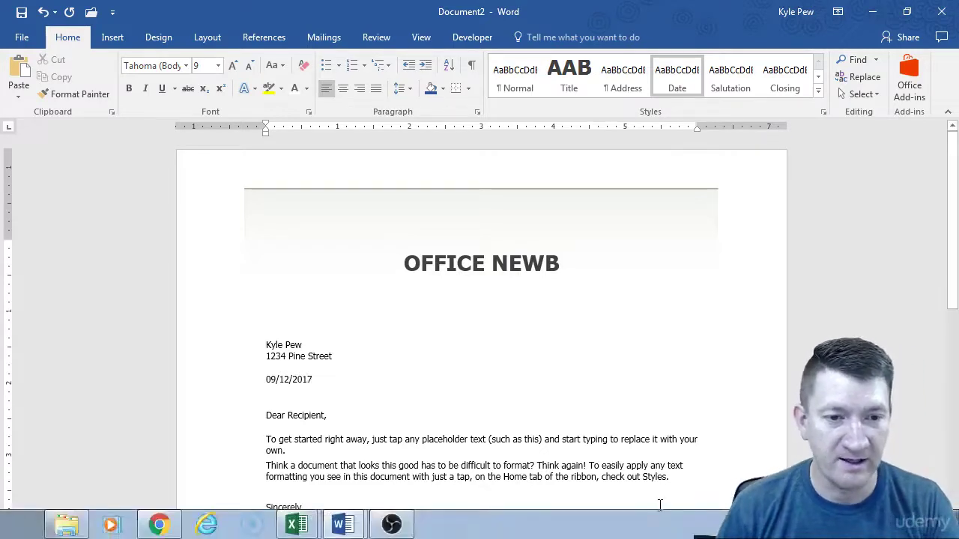
click(305, 420)
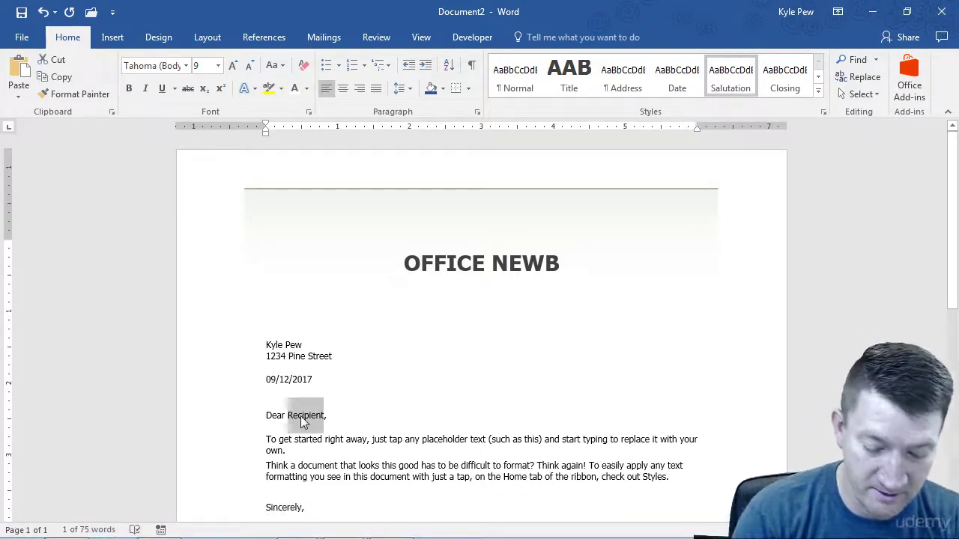
text(Kyle)
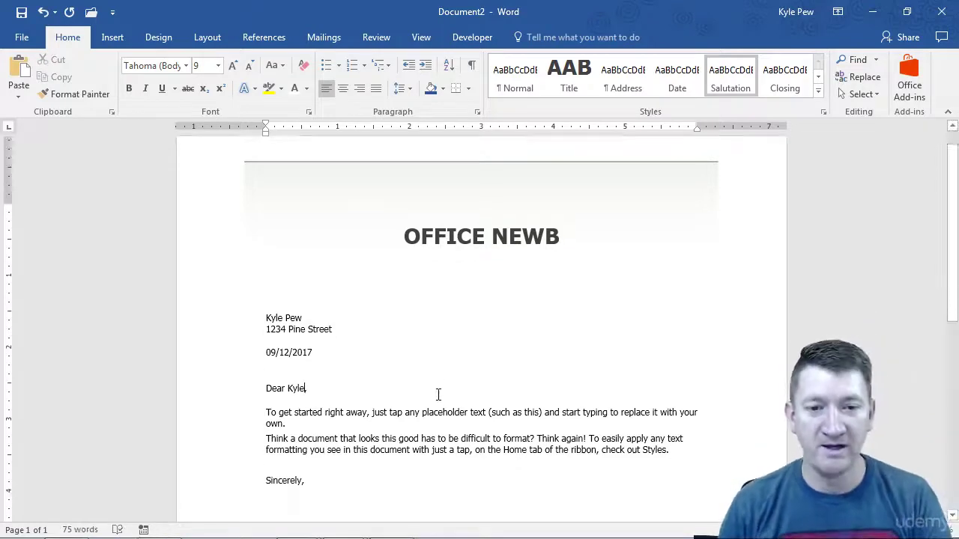
Look over the rest of the letter down to its footer placeholders and close the document without saving
scroll(439, 394, down, 1)
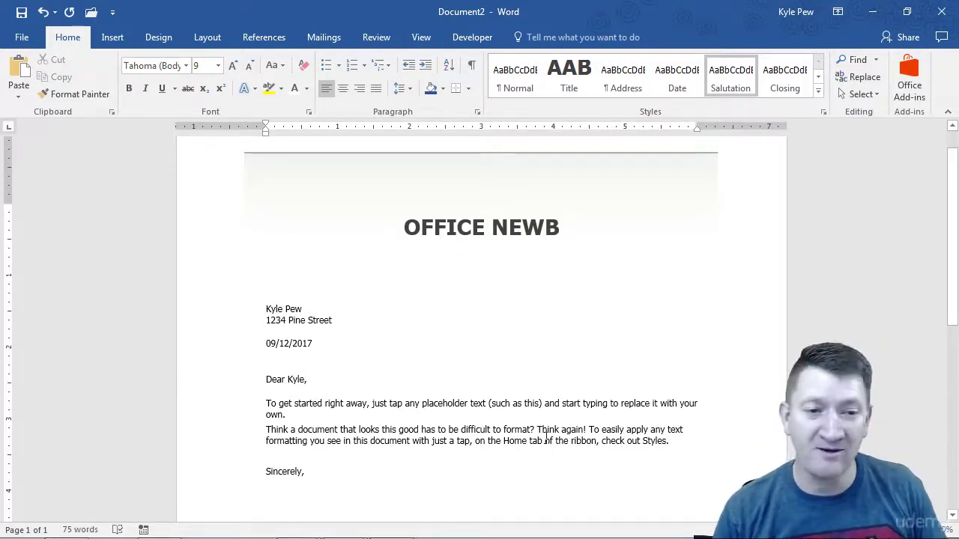
scroll(546, 439, down, 5)
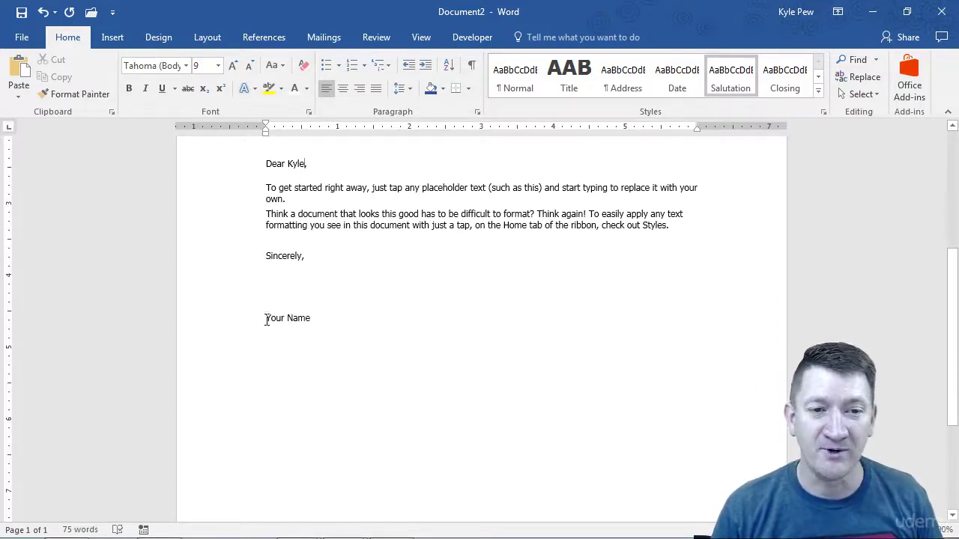
scroll(569, 357, down, 4)
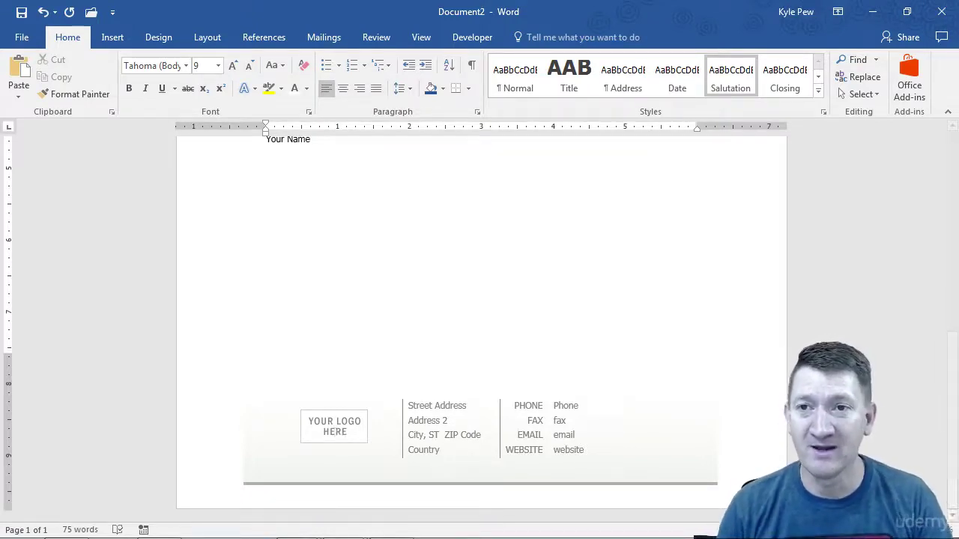
click(942, 17)
click(489, 305)
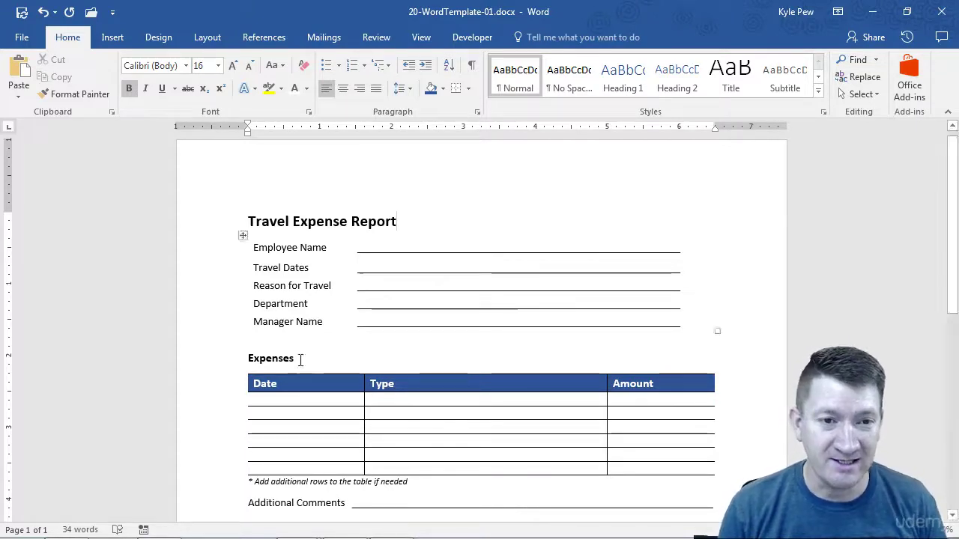
Examine the Travel Expense Report form from the employee fields and expenses table down to the signature lines
scroll(409, 338, down, 6)
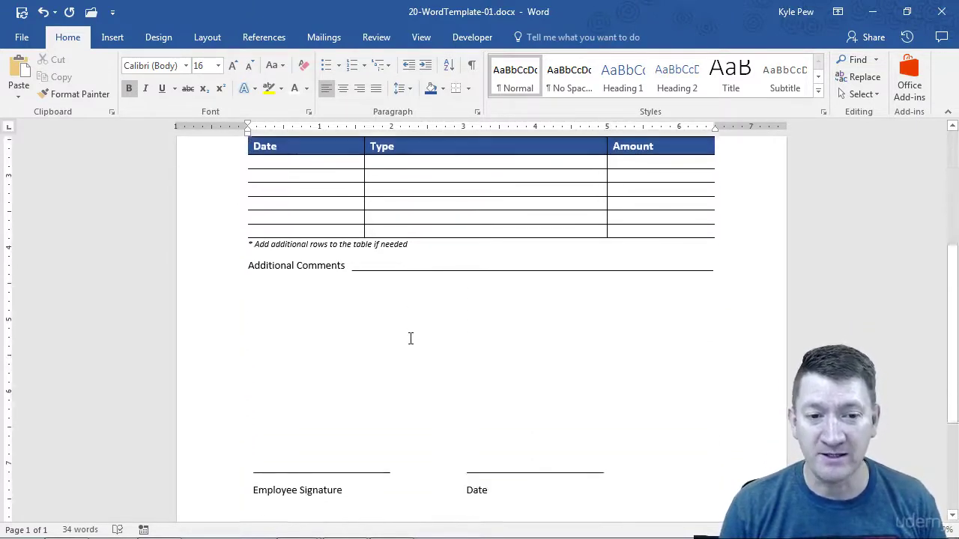
scroll(410, 338, down, 2)
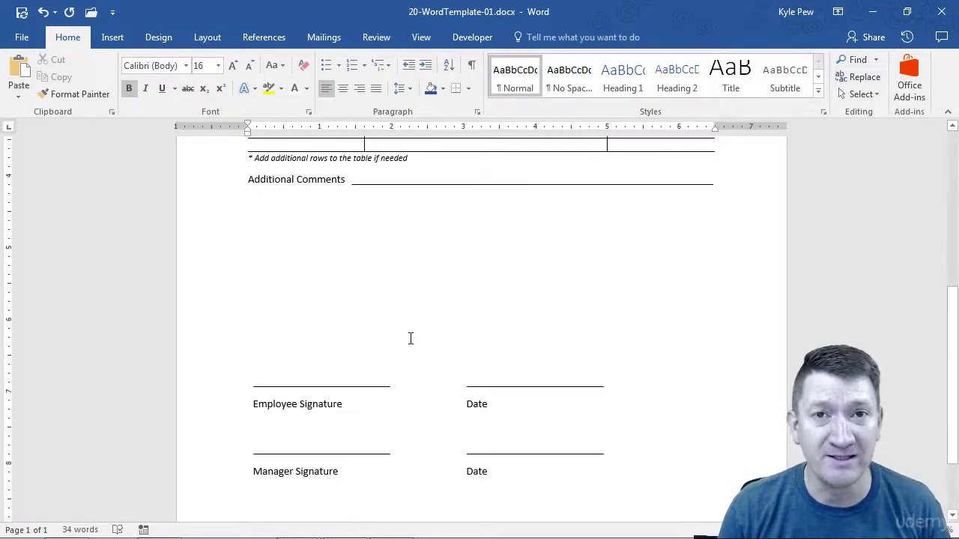
scroll(410, 338, up, 5)
scroll(410, 339, up, 3)
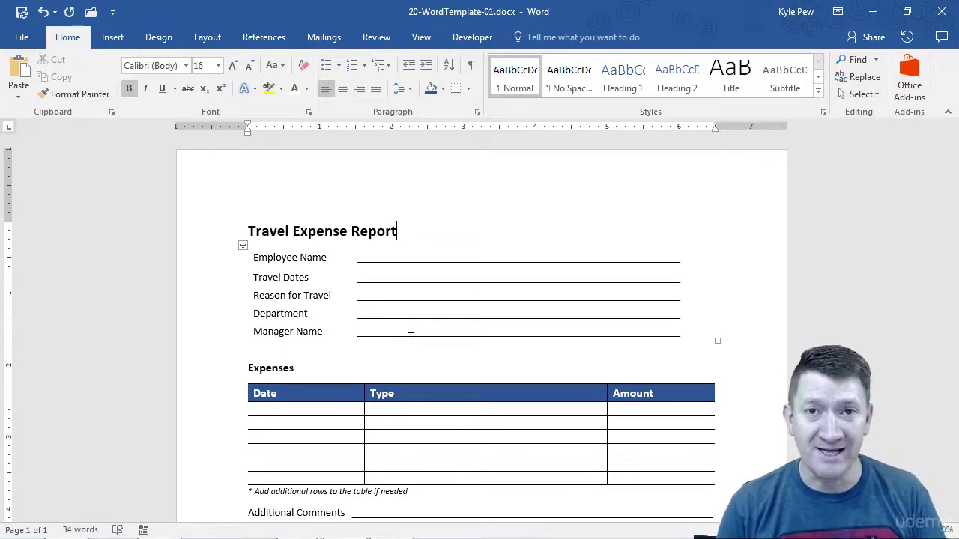
scroll(411, 339, down, 5)
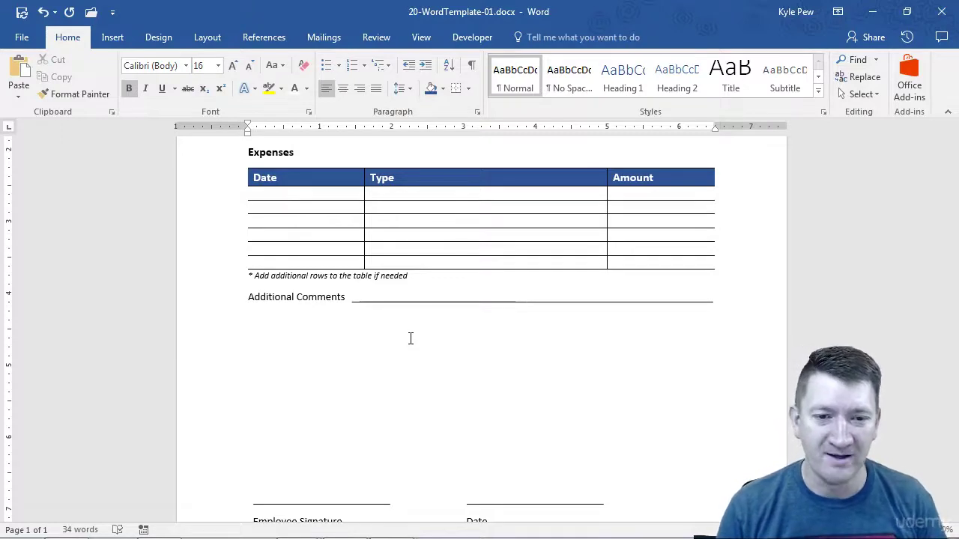
scroll(411, 339, down, 4)
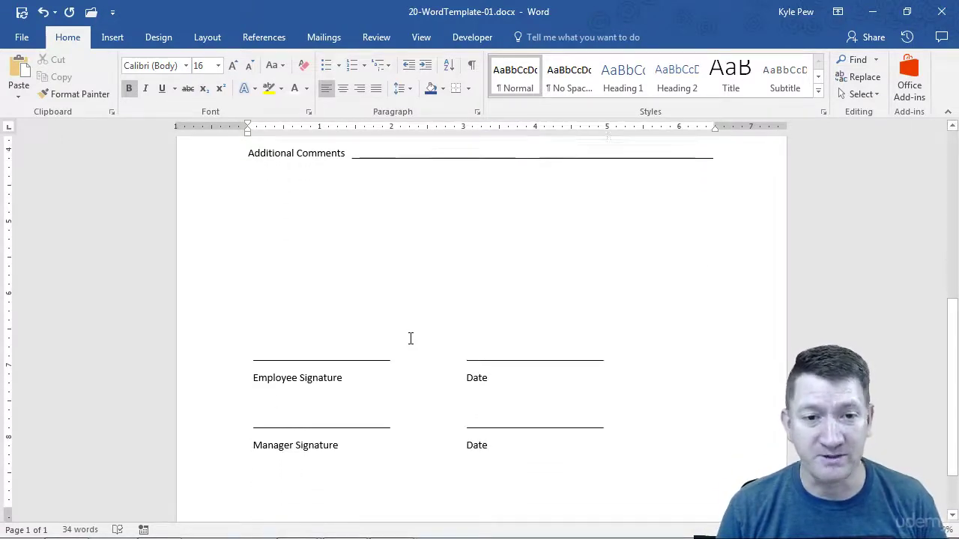